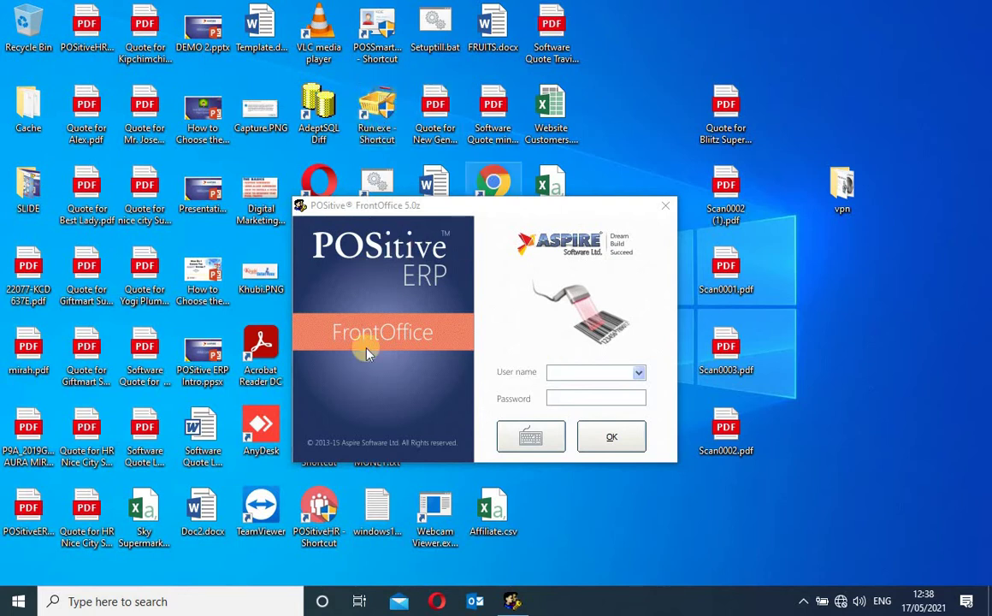
- Log in to POSitive FrontOffice as Admin with the account password
left_click(570, 373)
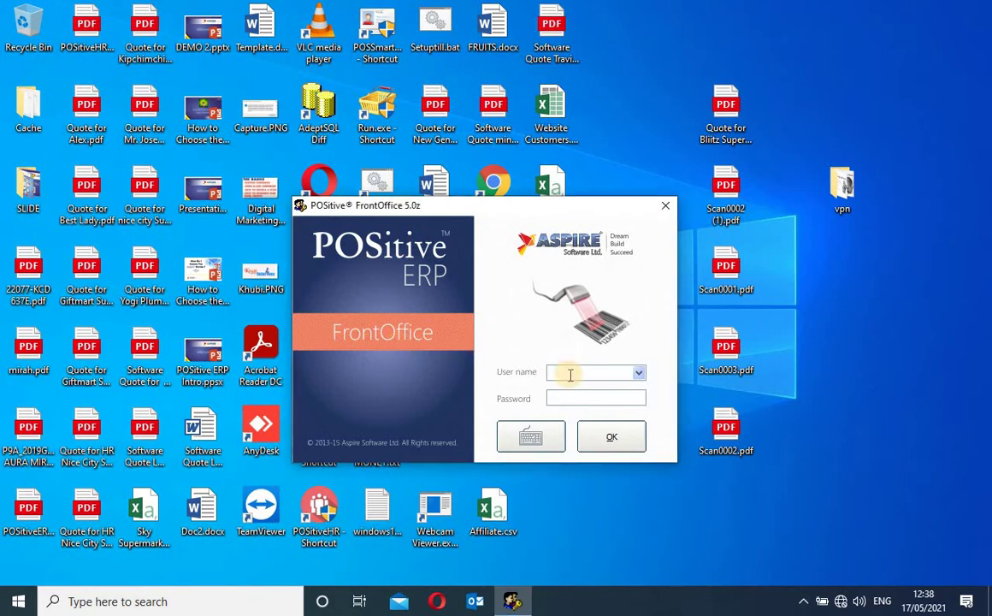
type("admin")
left_click(597, 398)
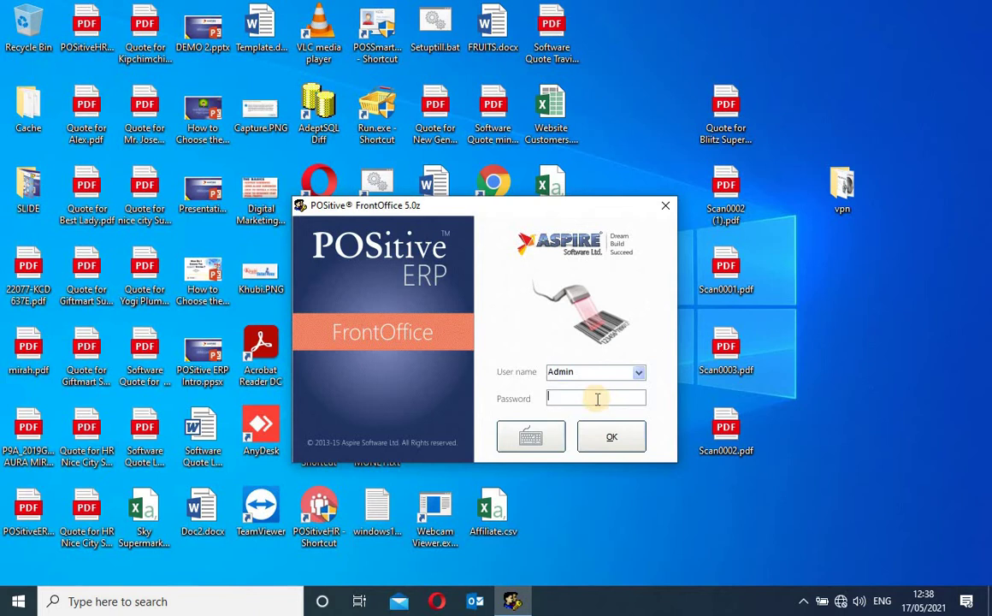
type("*****")
left_click(622, 442)
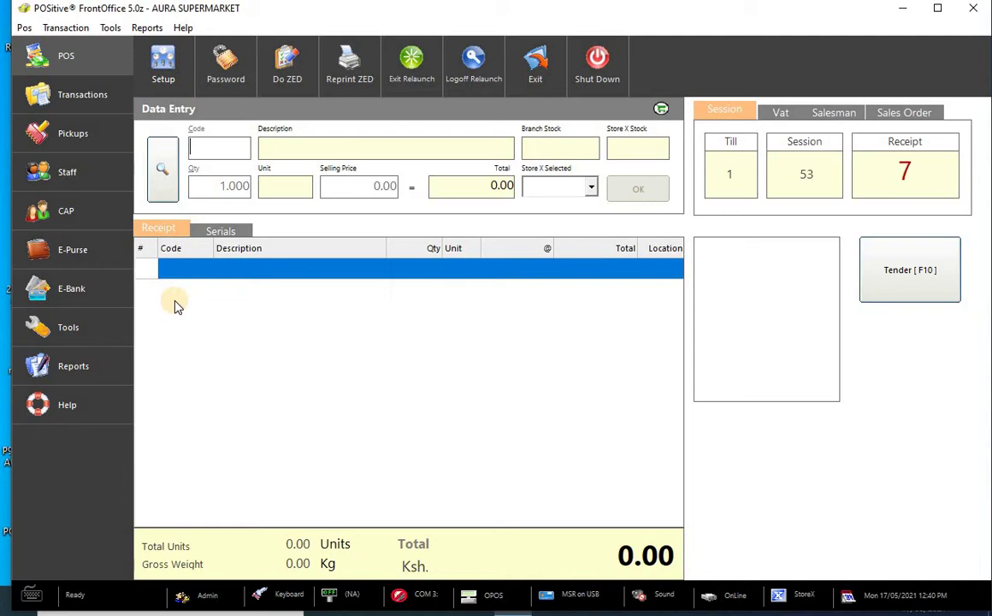
- Review the keyboard shortcuts help list and close it
left_click(184, 29)
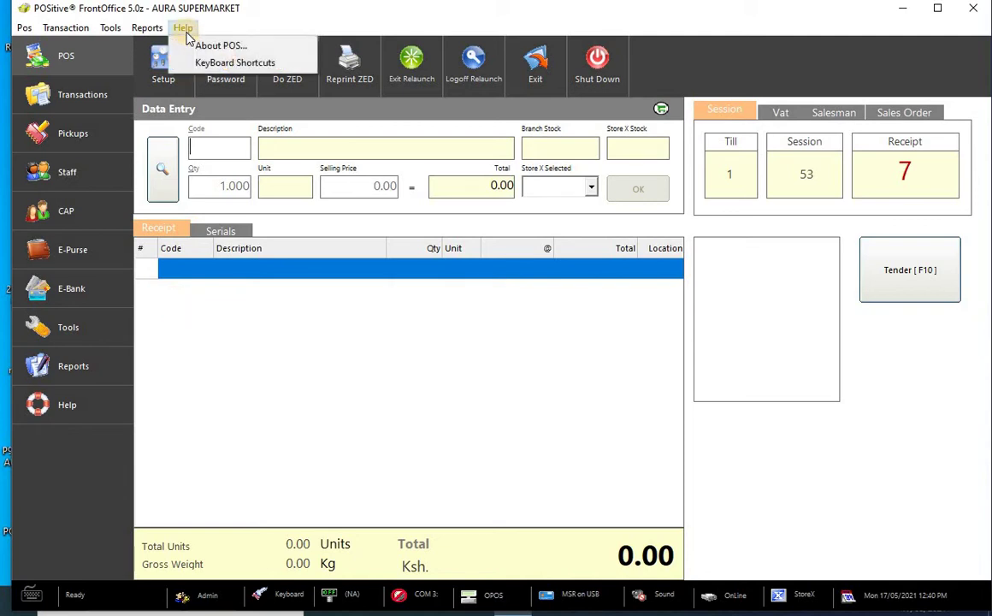
left_click(213, 63)
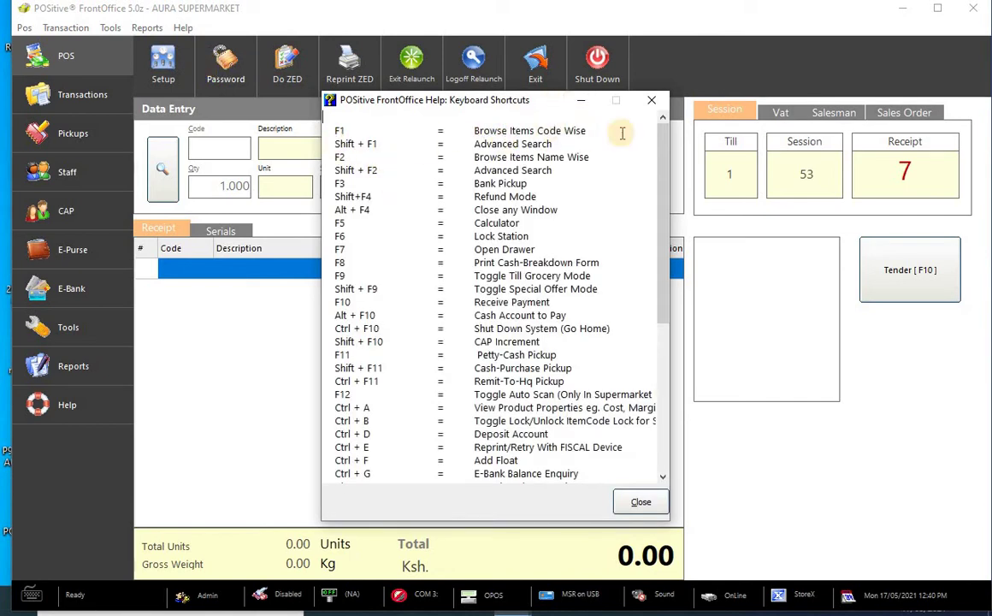
mouse_move(662, 150)
left_mouse_down()
mouse_move(660, 317)
mouse_move(658, 141)
left_mouse_up()
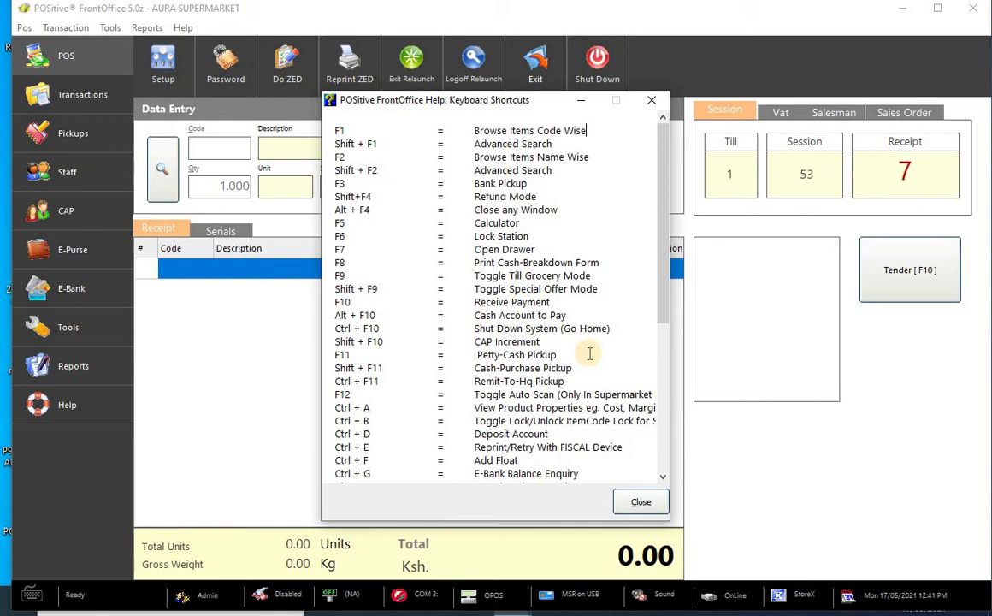
left_click_drag(664, 287, 643, 428)
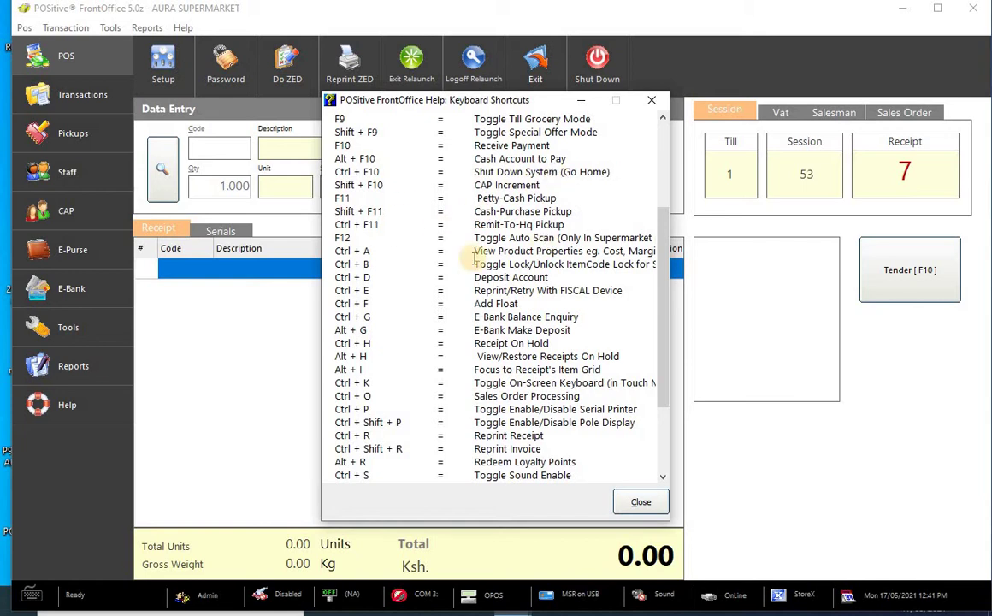
left_click(649, 103)
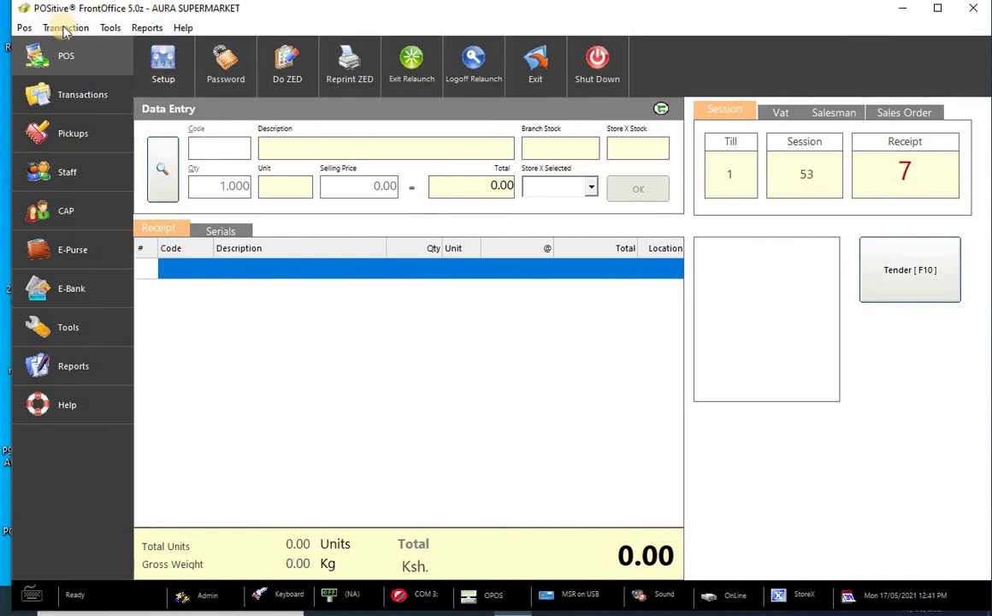
- Open the device setup and choose 0 - USB Magtek as the magnetic card reader type
left_click(165, 68)
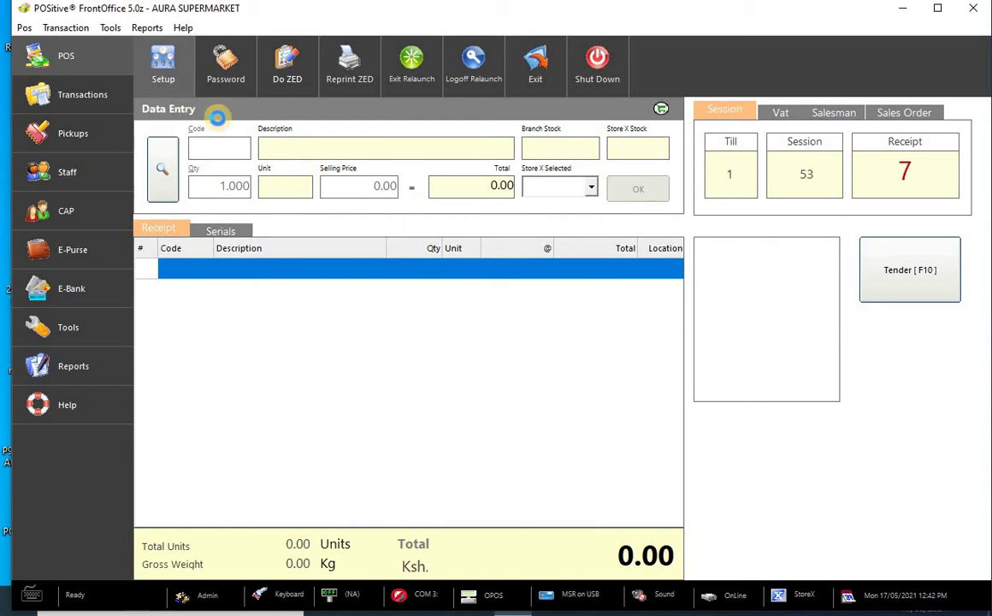
left_click(172, 85)
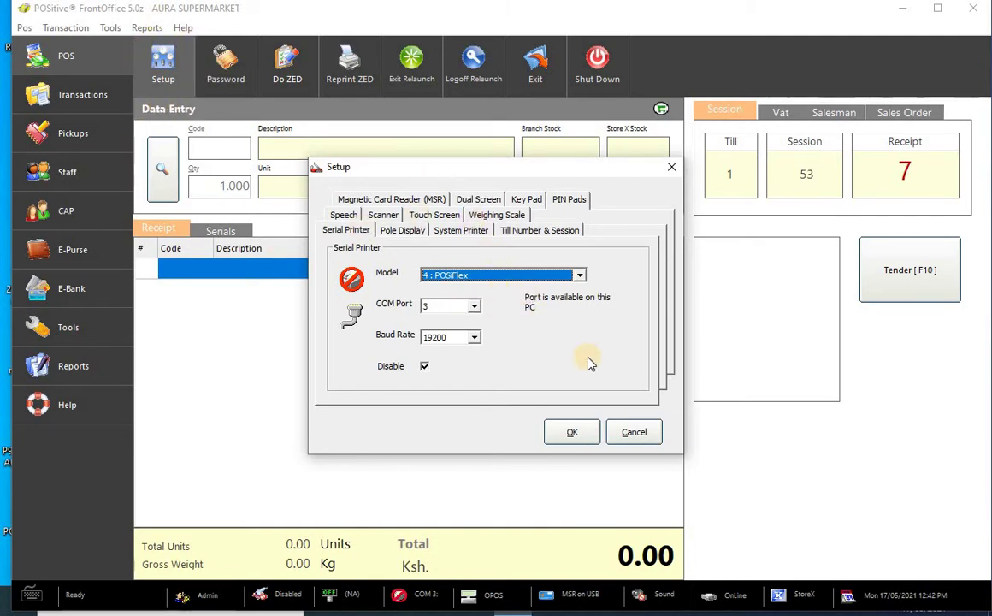
left_click(397, 201)
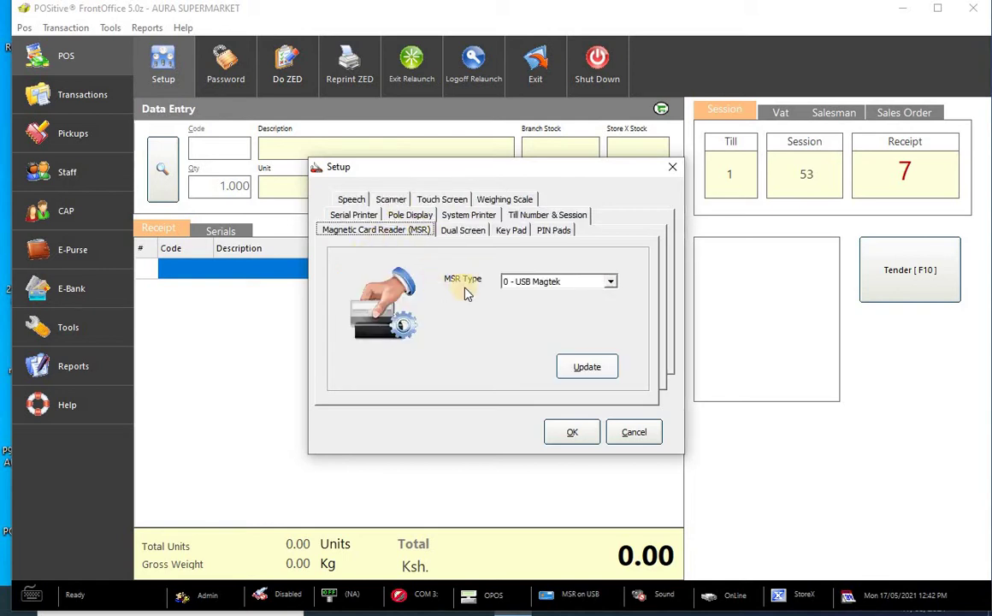
left_click(611, 283)
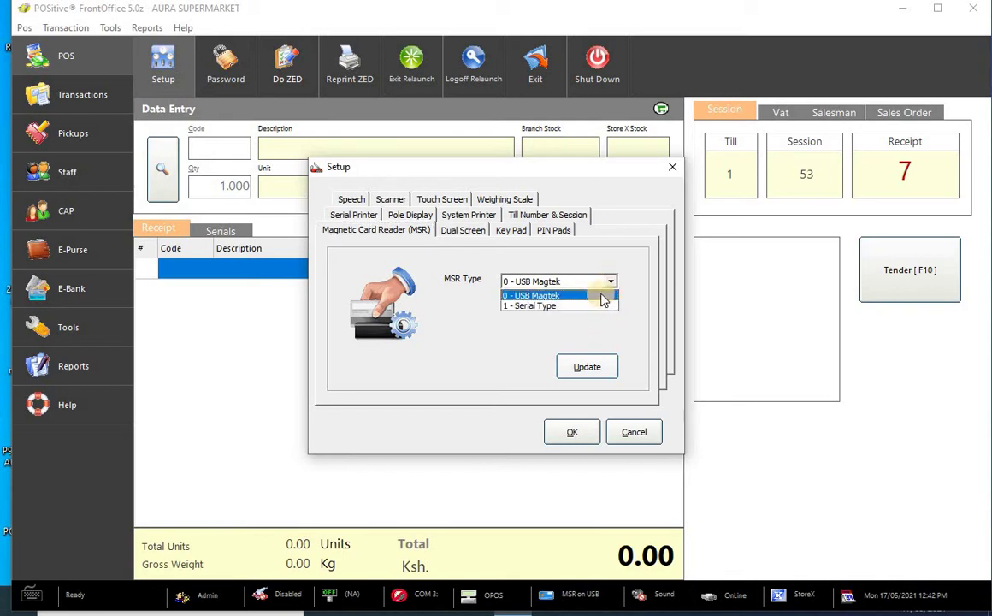
left_click(603, 296)
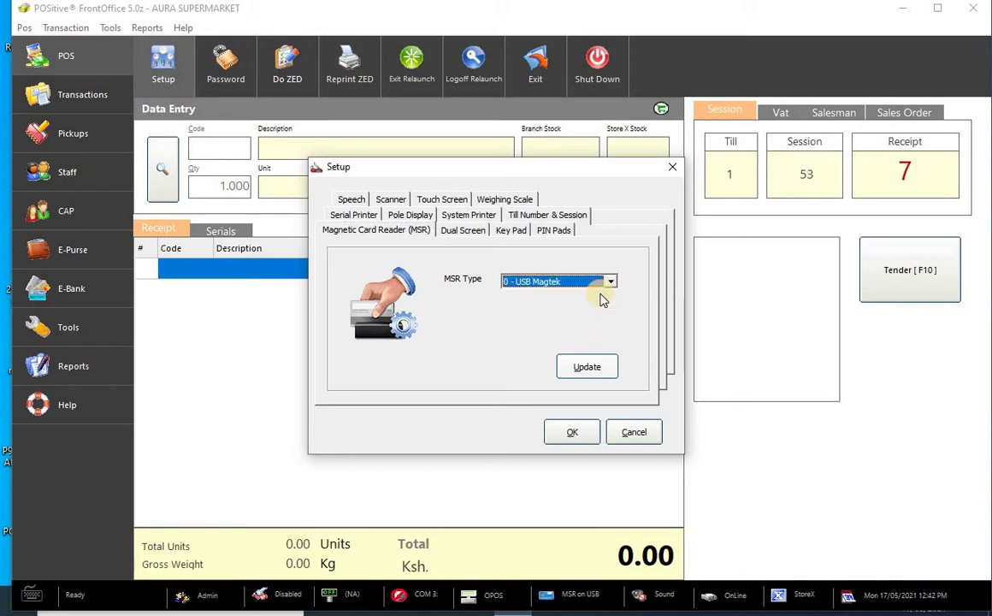
- Switch the magnetic card reader type to 1 - Serial Type and update the reader settings
left_click(612, 285)
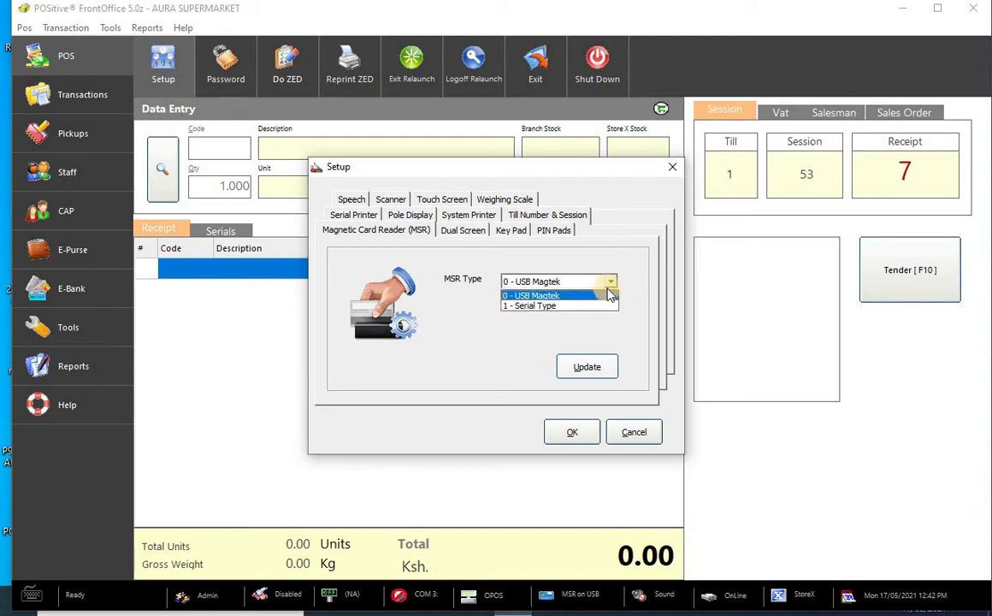
left_click(591, 306)
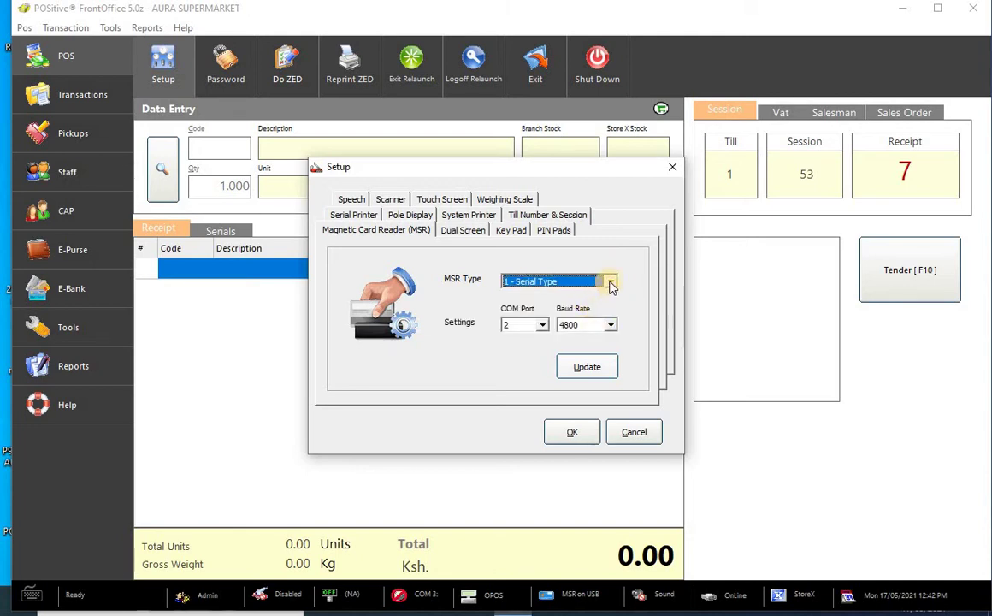
left_click(611, 281)
left_click(597, 296)
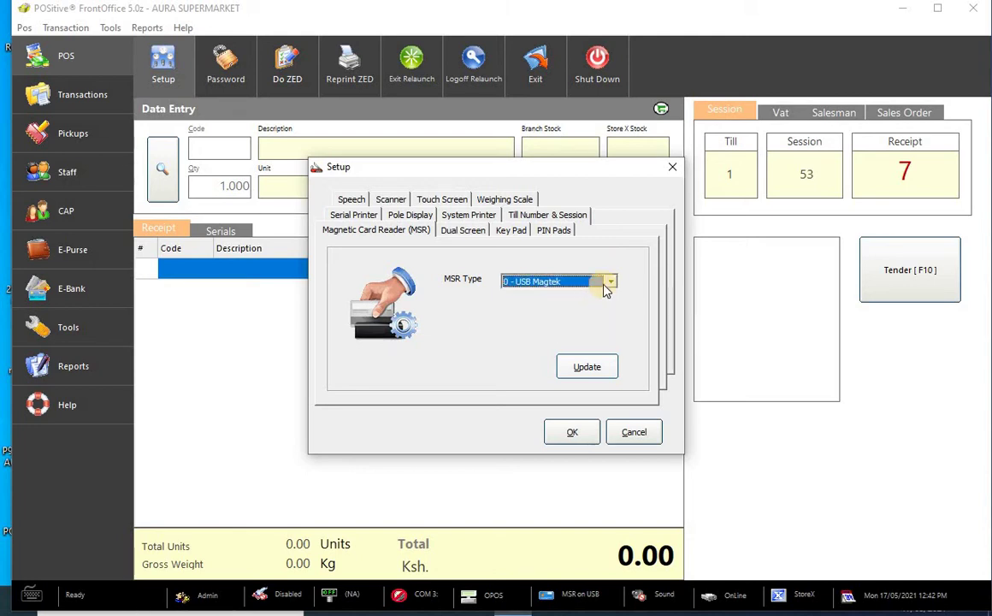
left_click(609, 282)
left_click(598, 306)
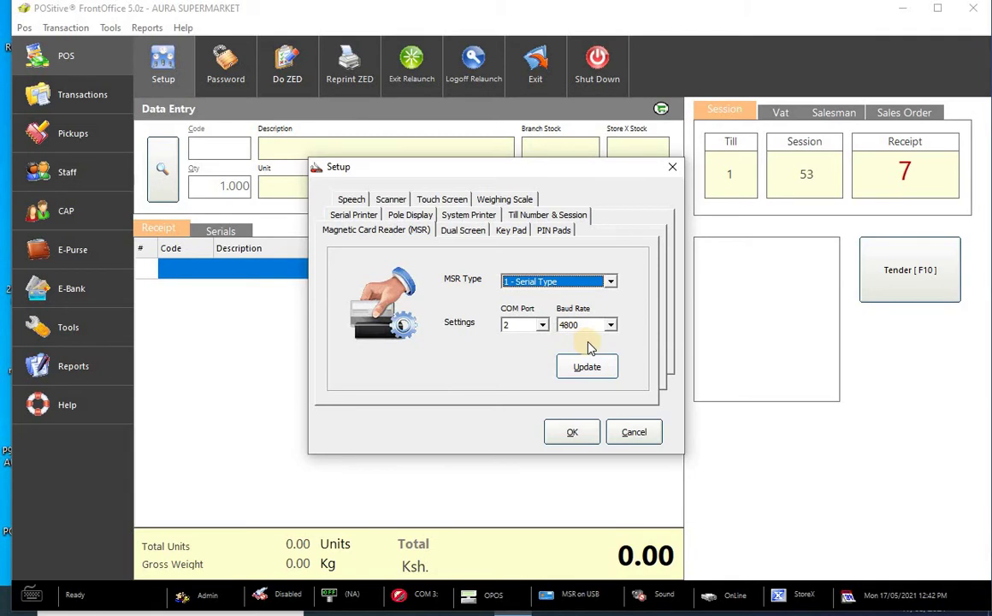
left_click(598, 370)
- Return the magnetic card reader type to 0 - USB Magtek
left_click(610, 283)
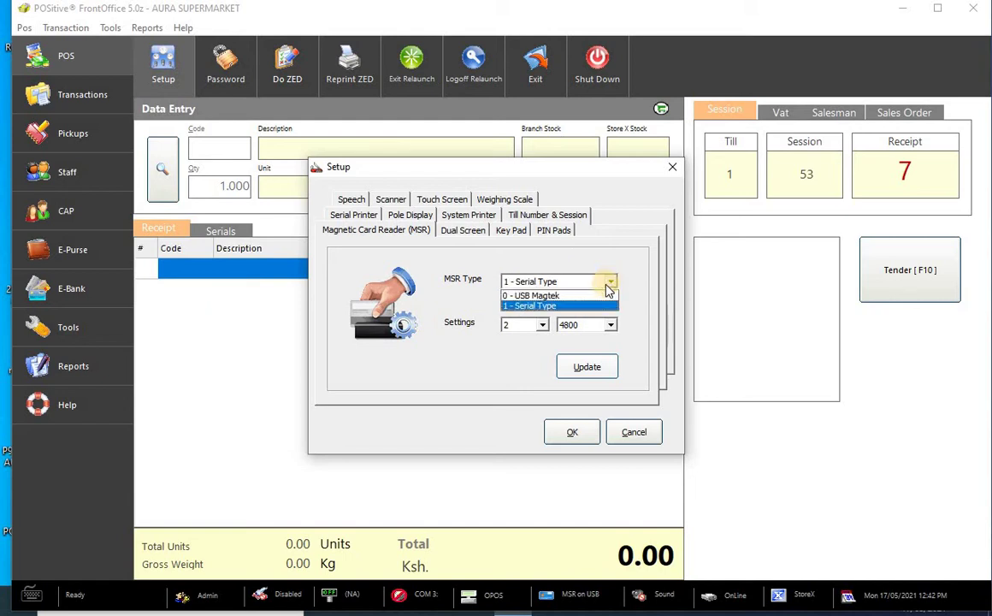
left_click(597, 296)
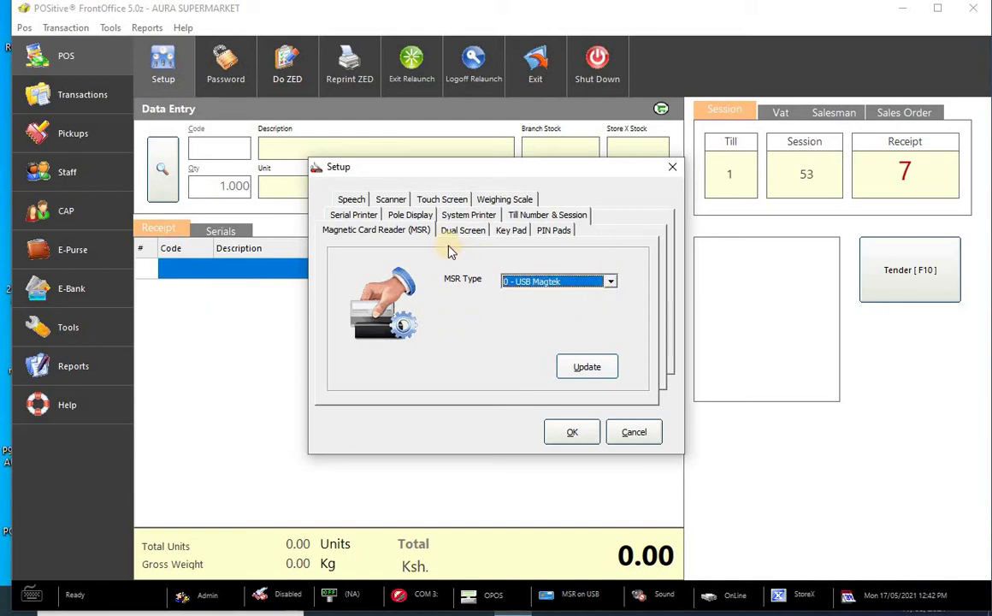
left_click(612, 283)
left_click(606, 296)
- Enable the dual screen, and set the serial key pad to COM port 1 with the device enabled
left_click(460, 231)
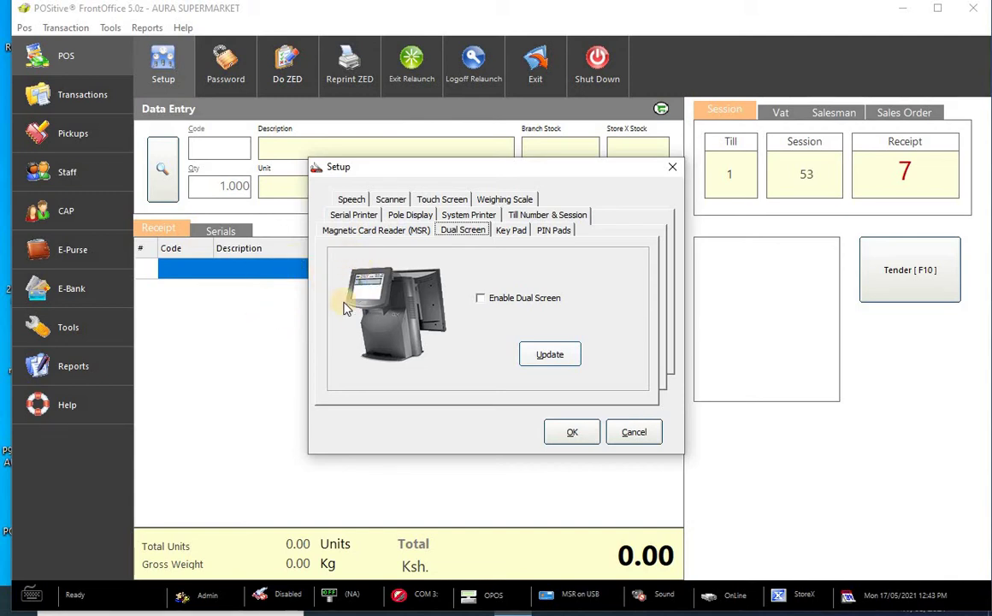
left_click(483, 304)
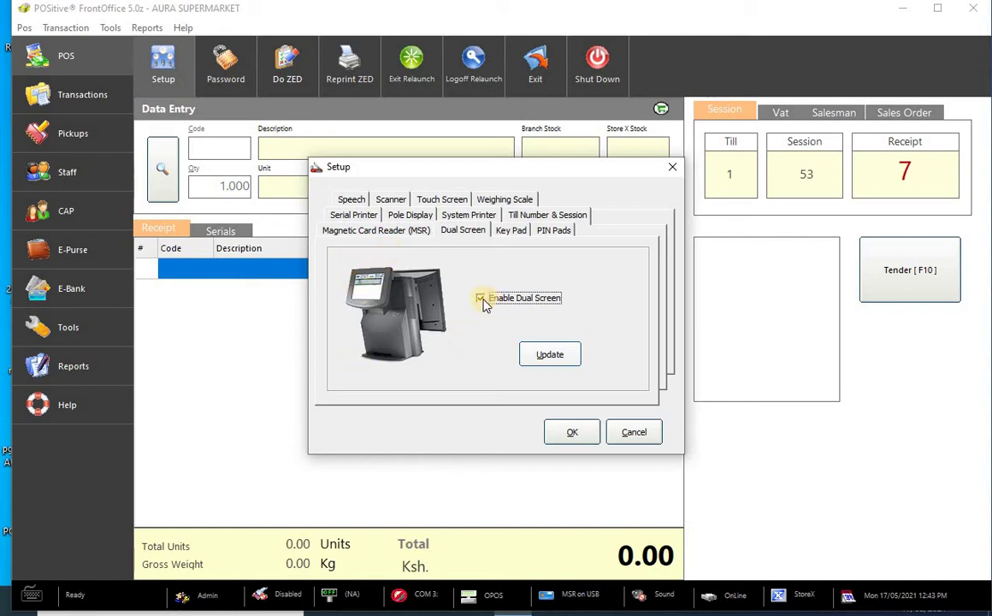
left_click(512, 230)
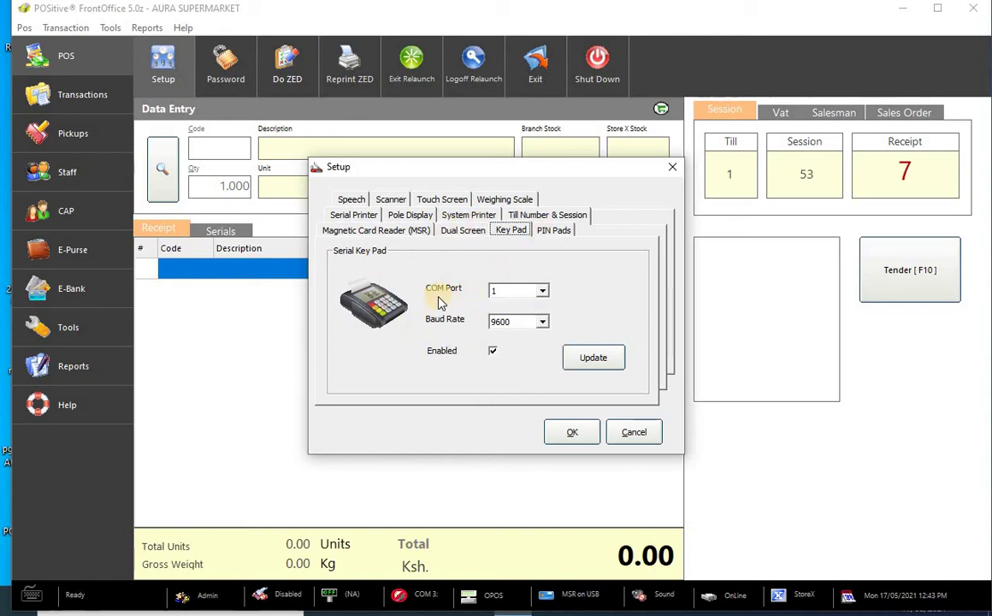
left_click(493, 294)
type("1")
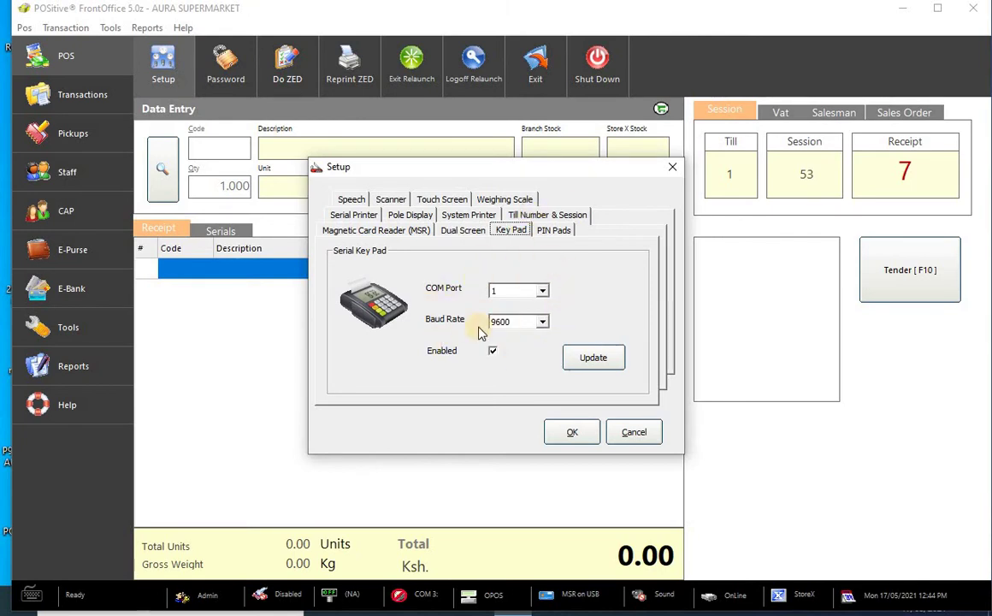
left_click(493, 352)
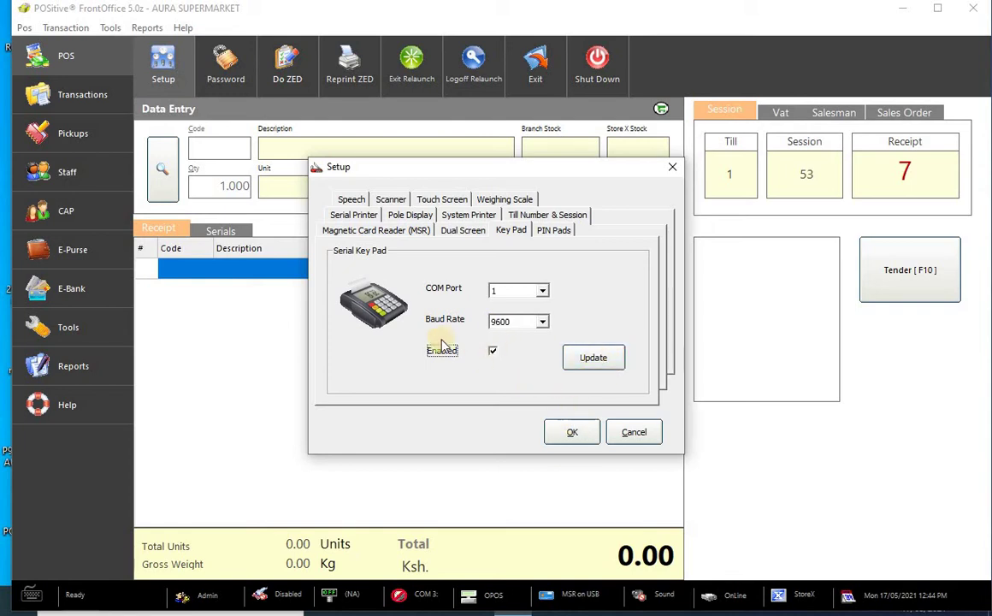
- Check the bank PIN pads, and select 4 : POSiFlex as the serial printer model while toggling its Disable option
left_click(562, 234)
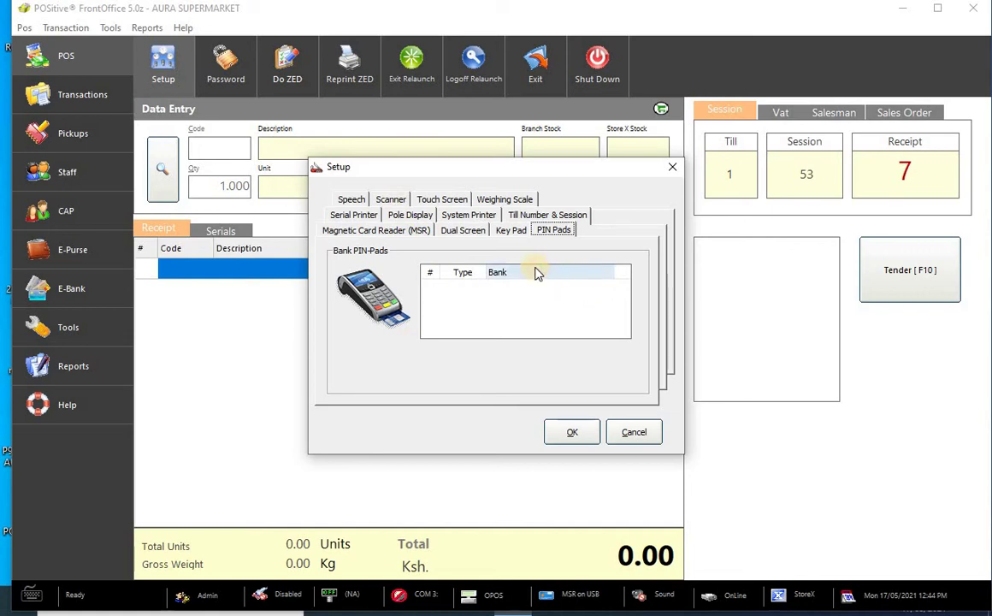
left_click(378, 220)
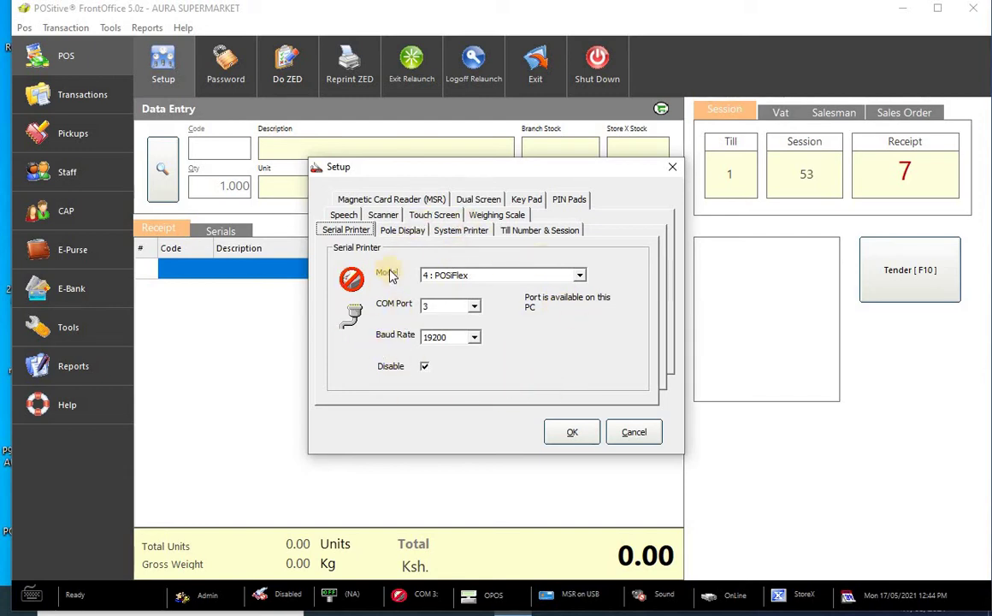
left_click(581, 276)
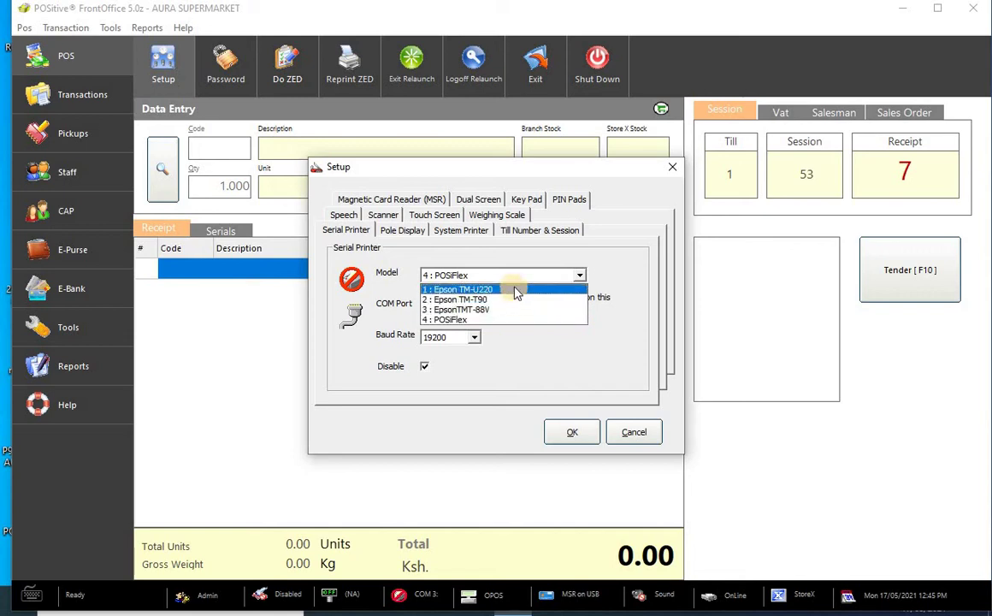
left_click(524, 332)
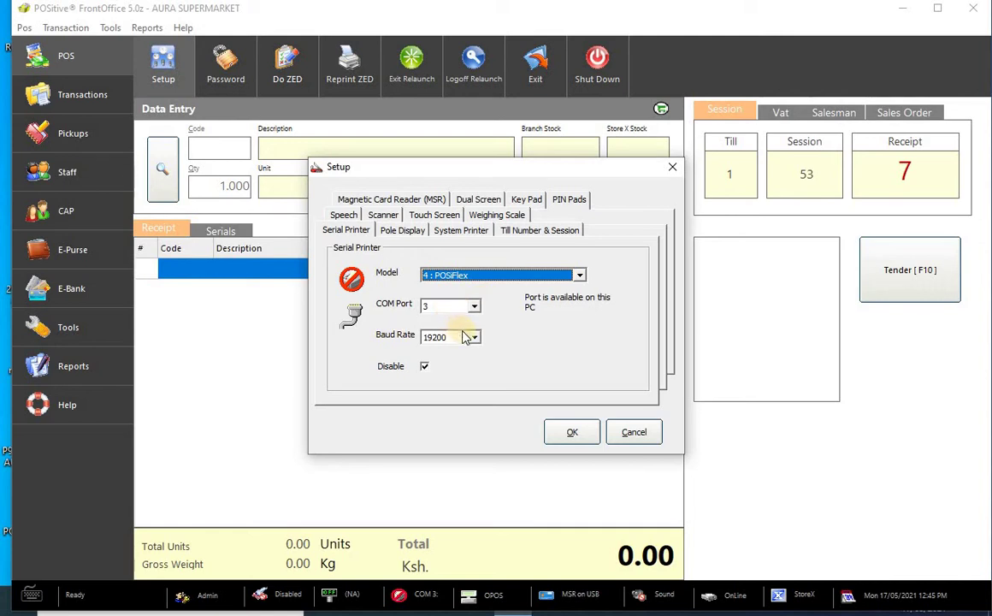
left_click(425, 367)
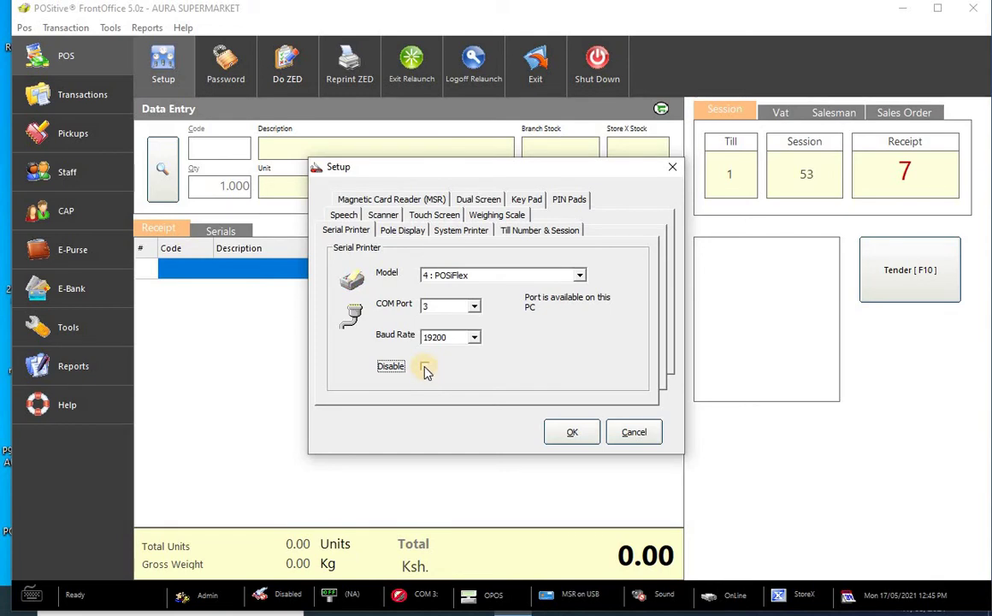
left_click(425, 367)
left_click(425, 367)
- Set the pole display as disabled with blink not supported, on COM port 1
left_click(407, 231)
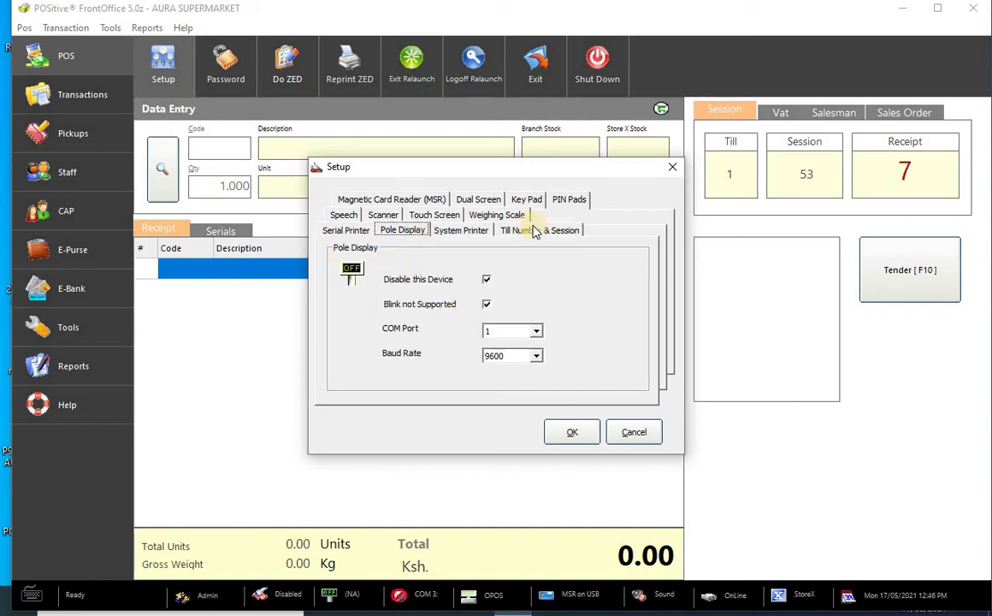
left_click(485, 280)
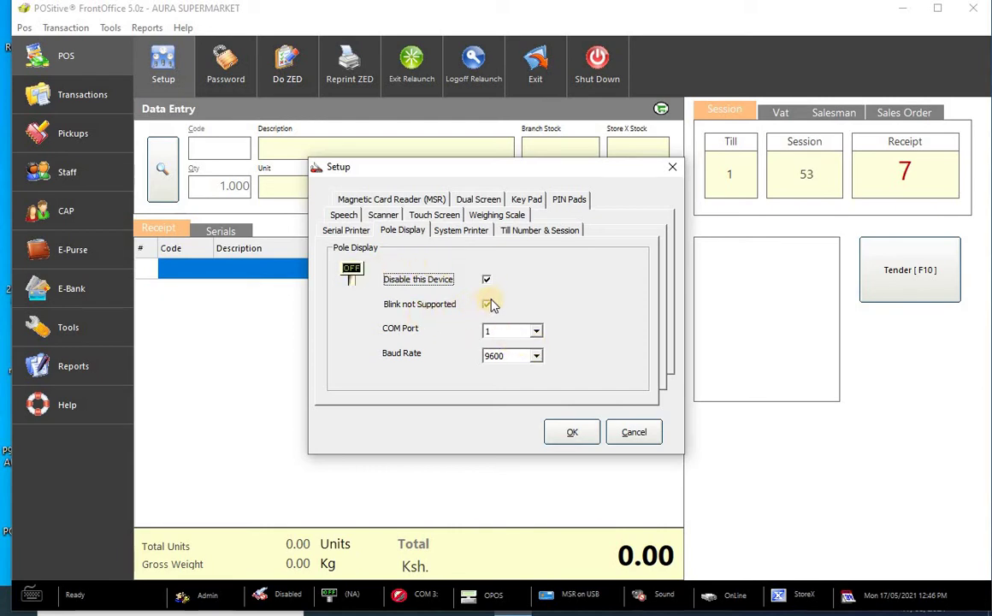
left_click(487, 305)
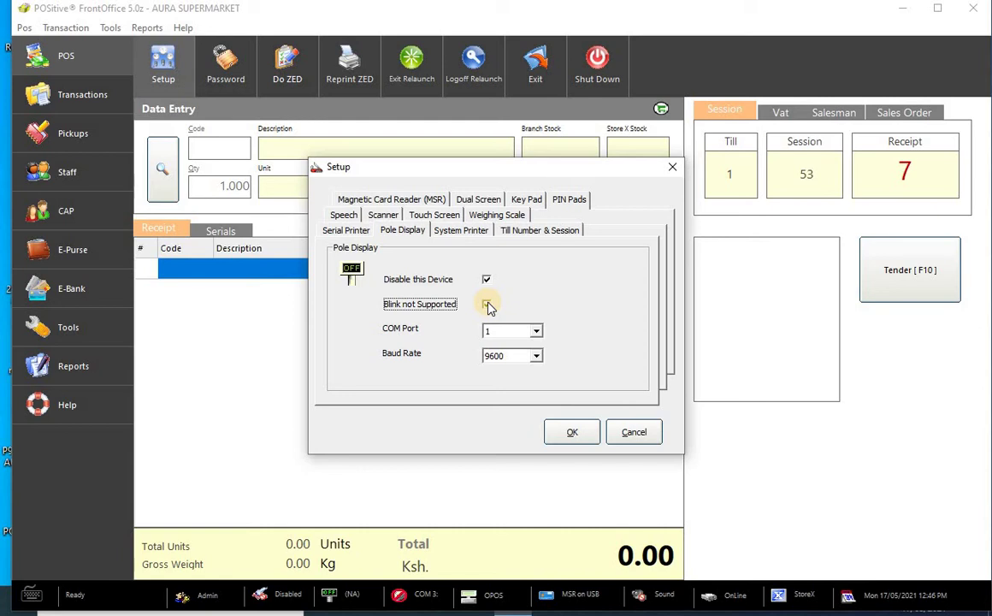
left_click(485, 306)
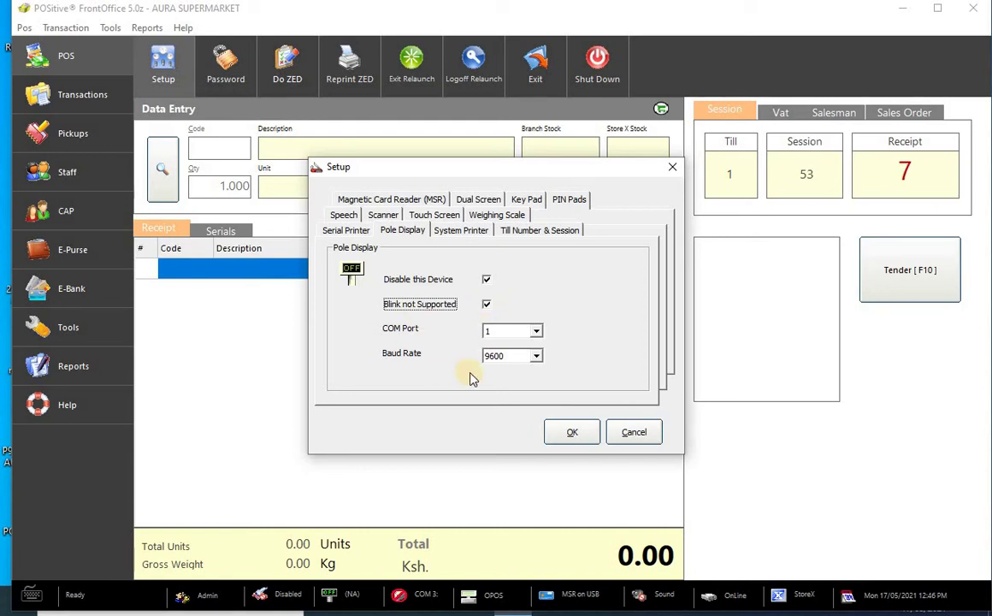
left_click(536, 331)
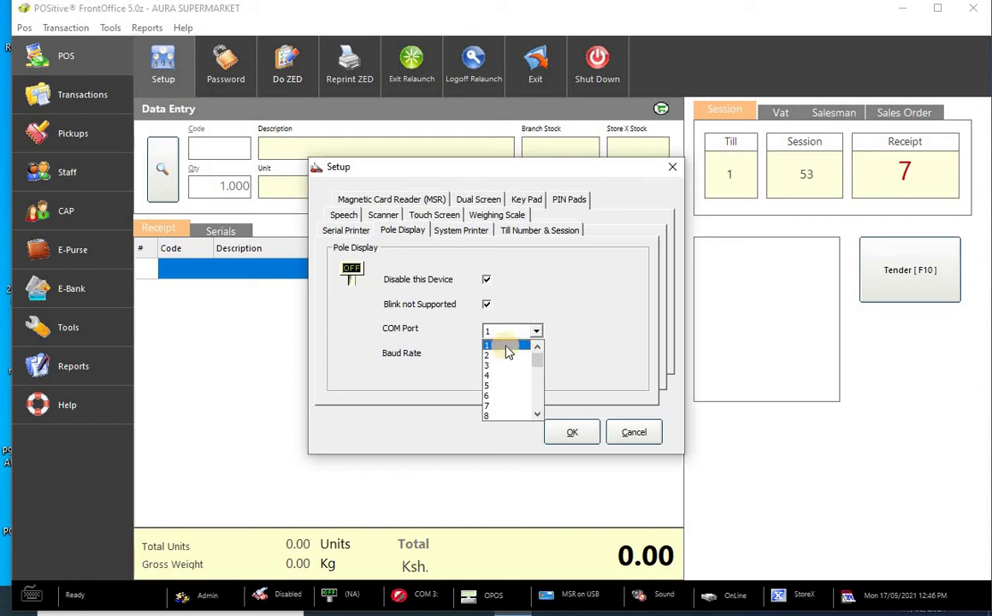
left_click(507, 351)
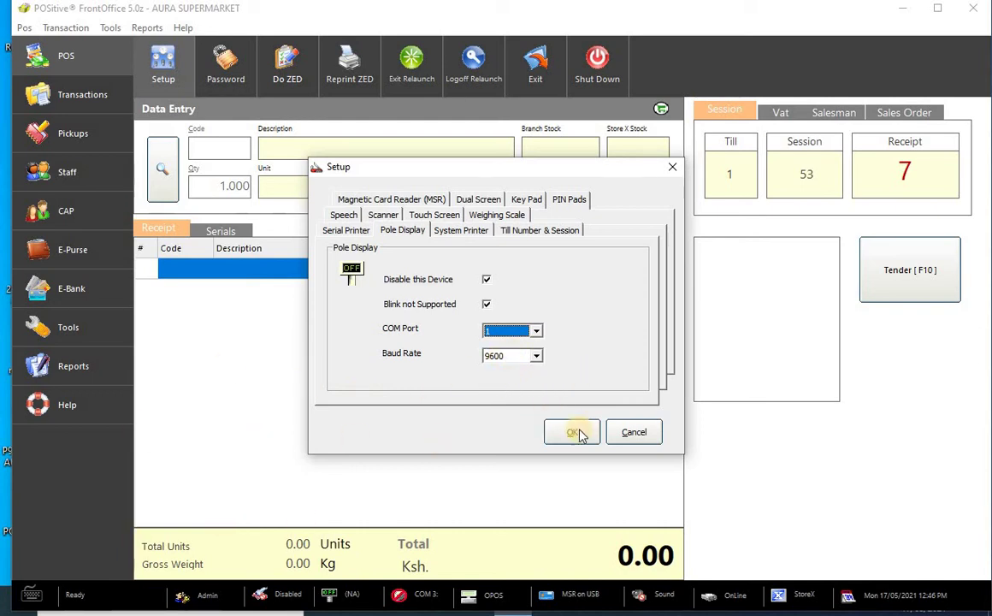
- Set the pole display to COM port 1 with a baud rate of 9600
left_click(536, 338)
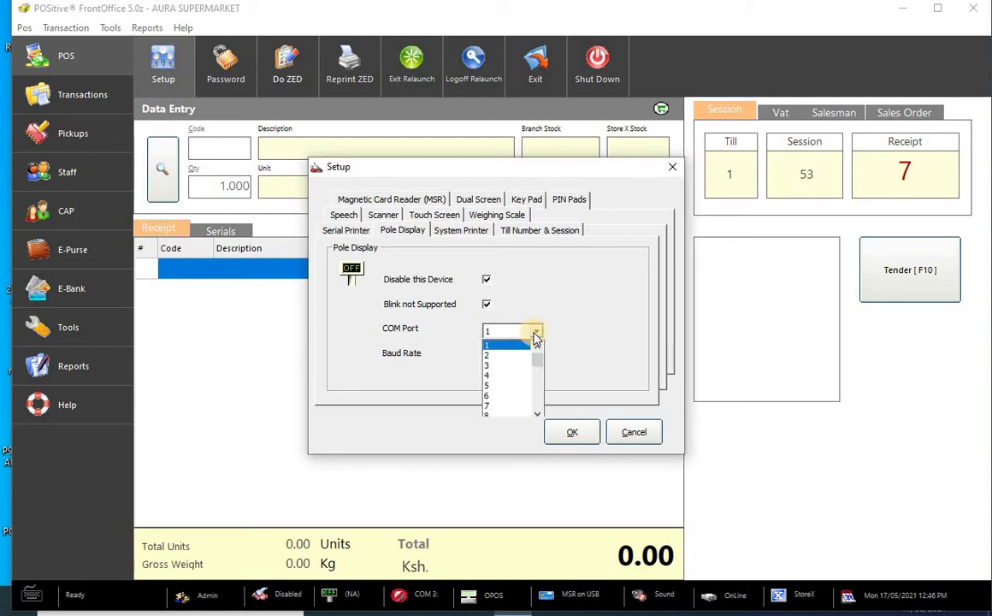
left_click(523, 345)
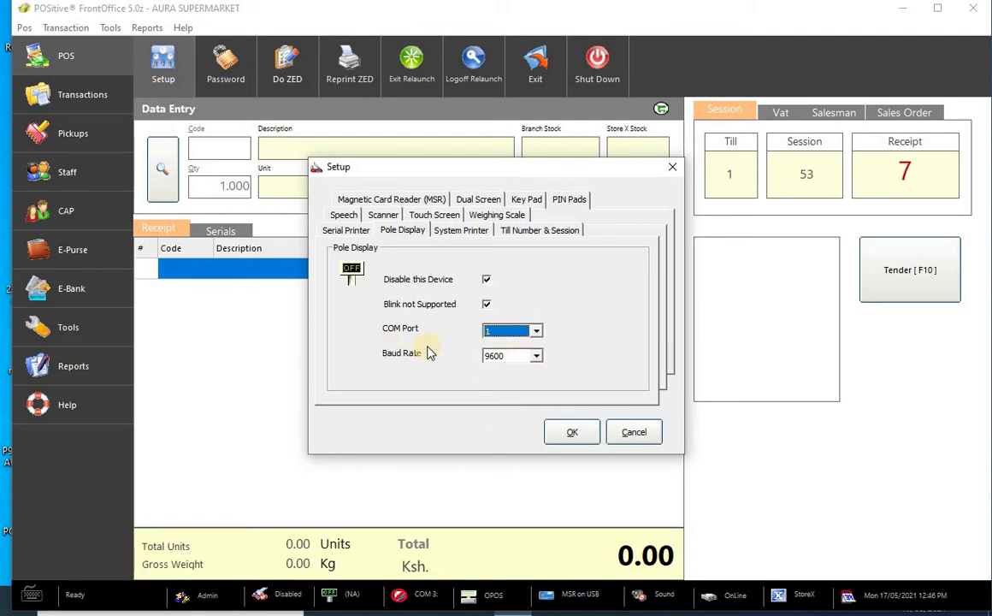
left_click(536, 356)
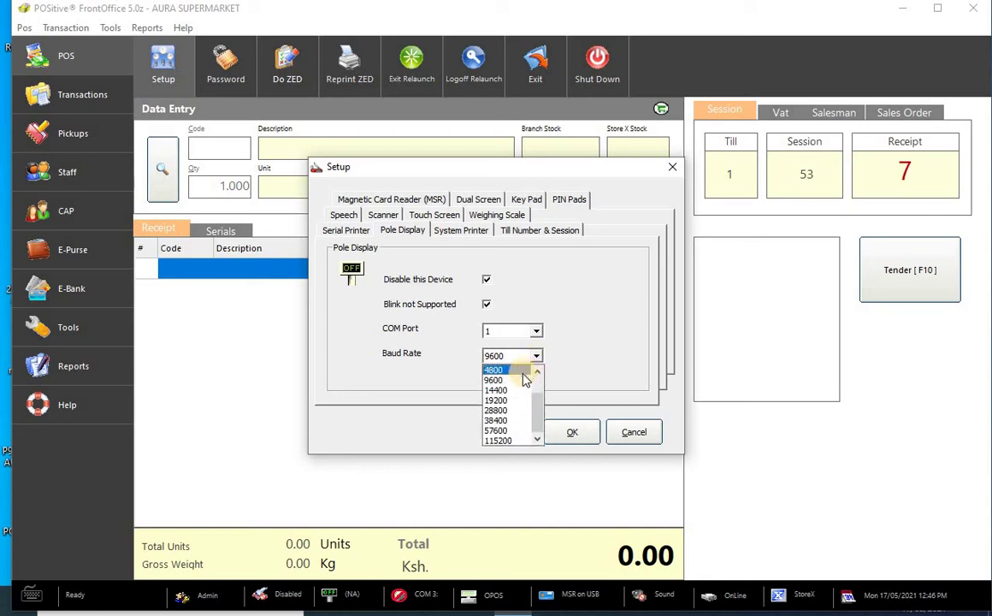
left_click(517, 381)
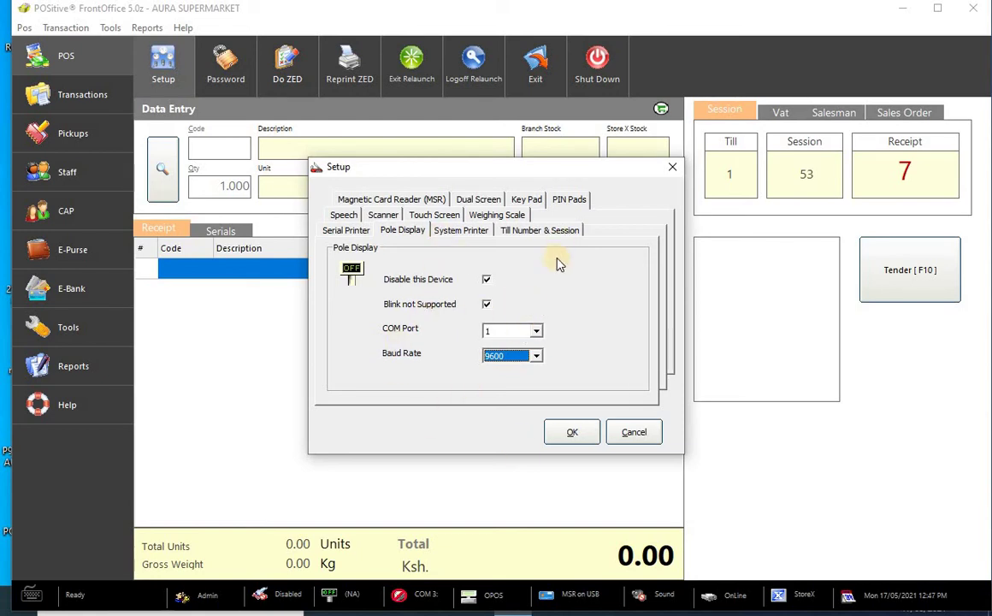
- Examine the default system printer and the till ID and current session number settings
left_click(477, 231)
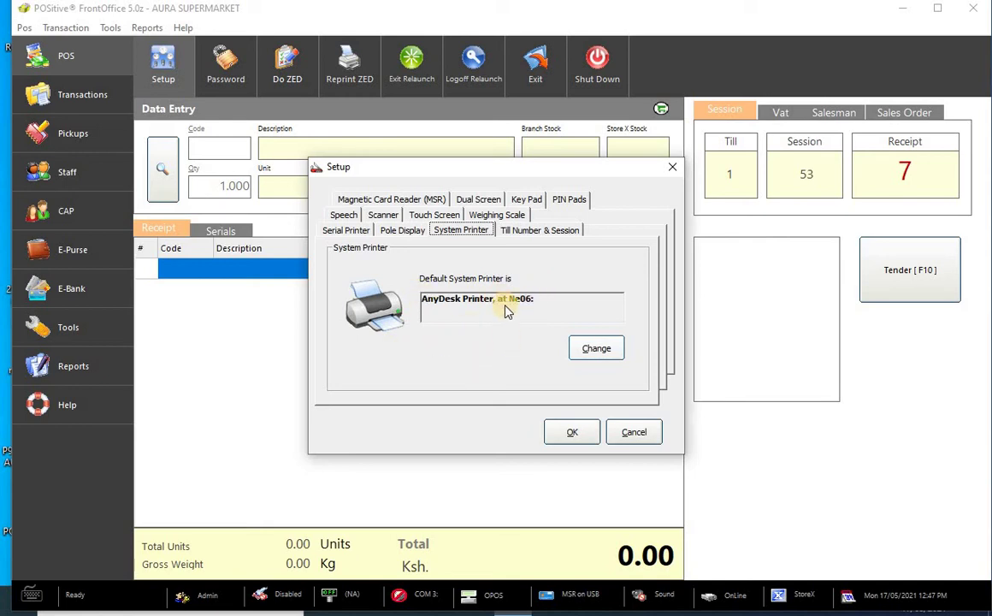
left_click(548, 230)
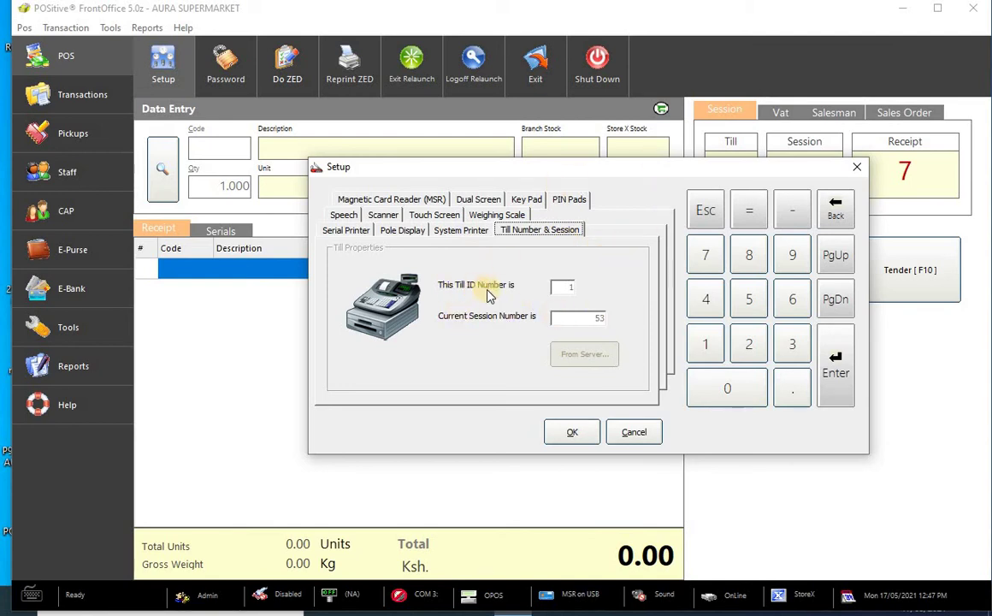
left_click(566, 288)
key("BackSpace")
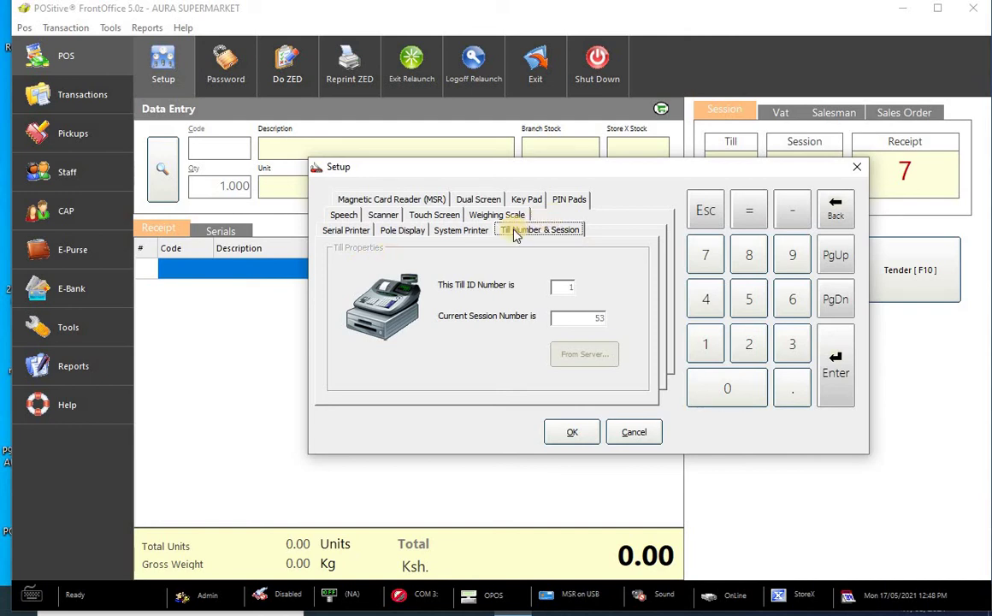
left_click(470, 232)
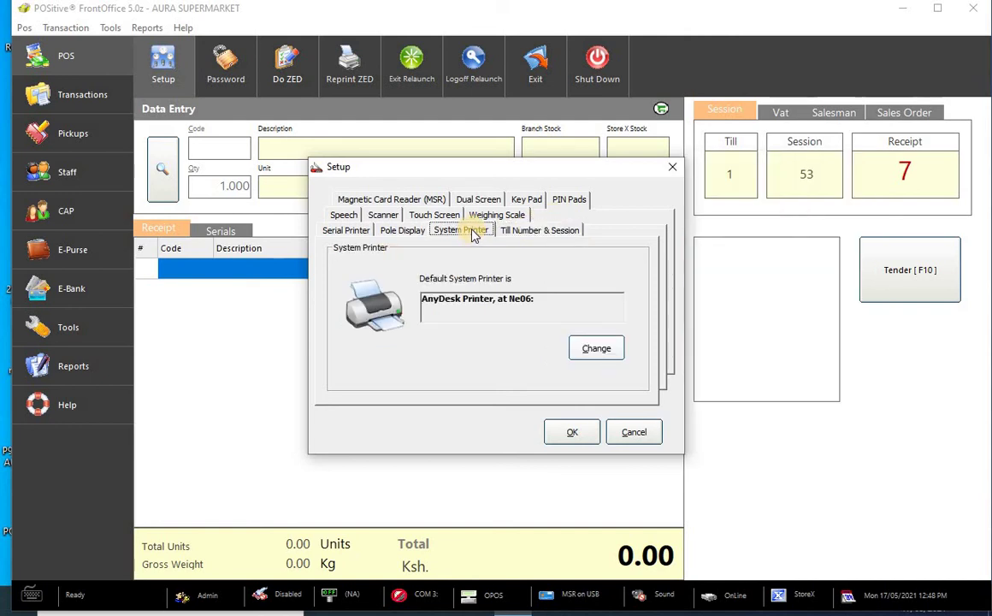
left_click(516, 233)
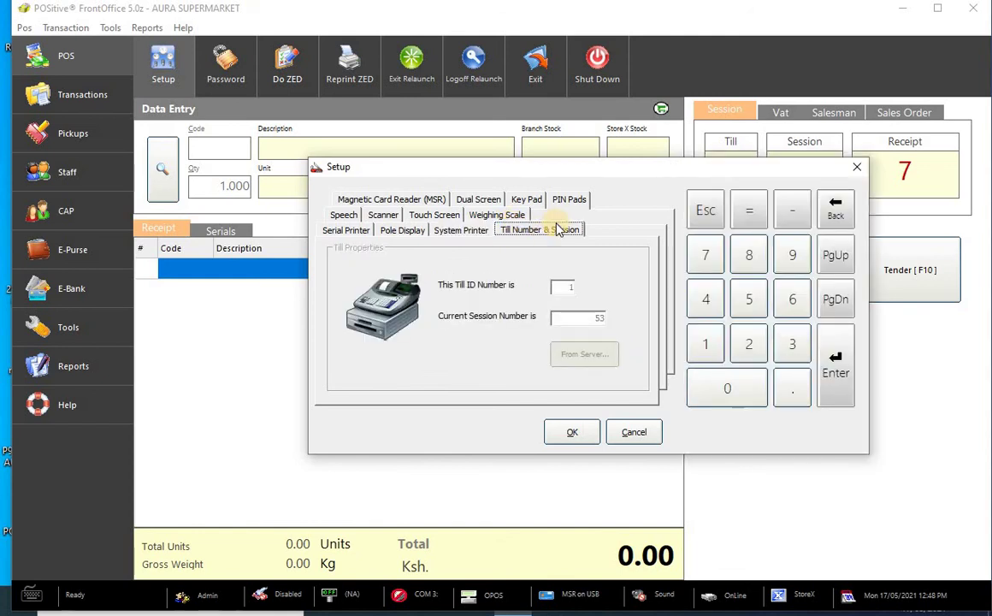
- Set the weighing scale type to 1 - OPOS Digi, enable the scale, and turn on AutoScale for New Digi TopWay Printer
left_click(511, 215)
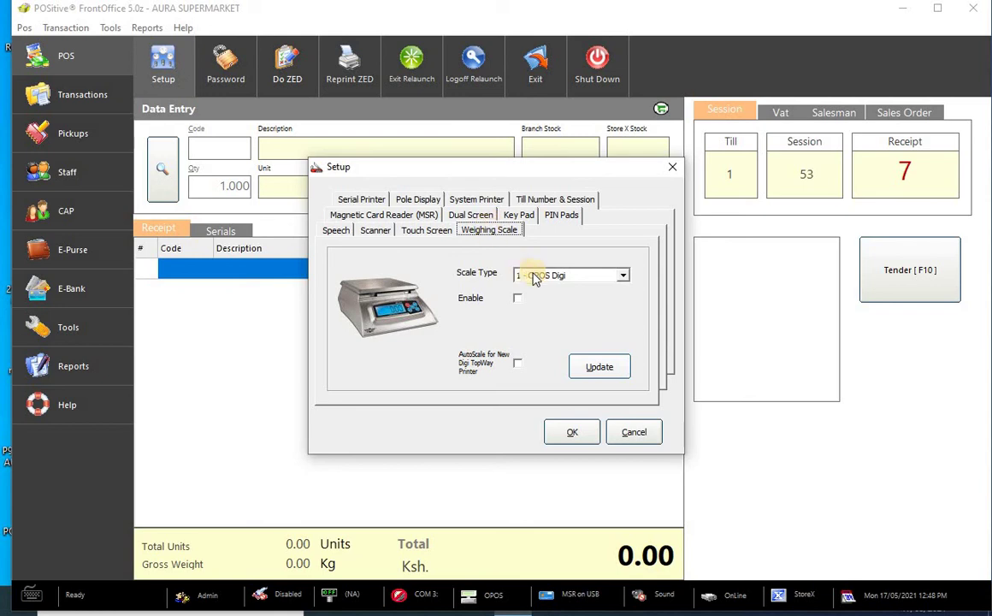
left_click(623, 276)
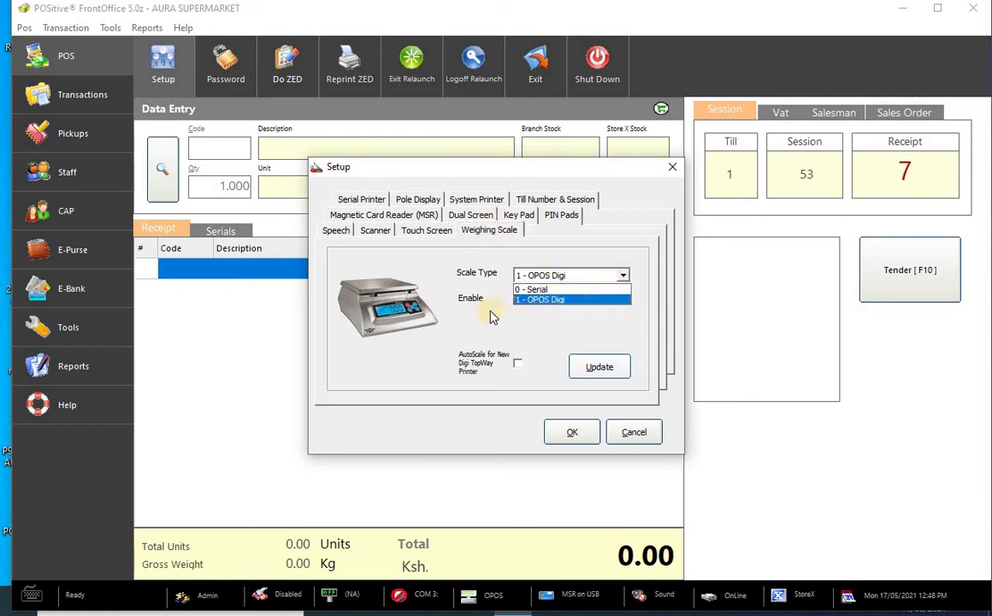
left_click(598, 304)
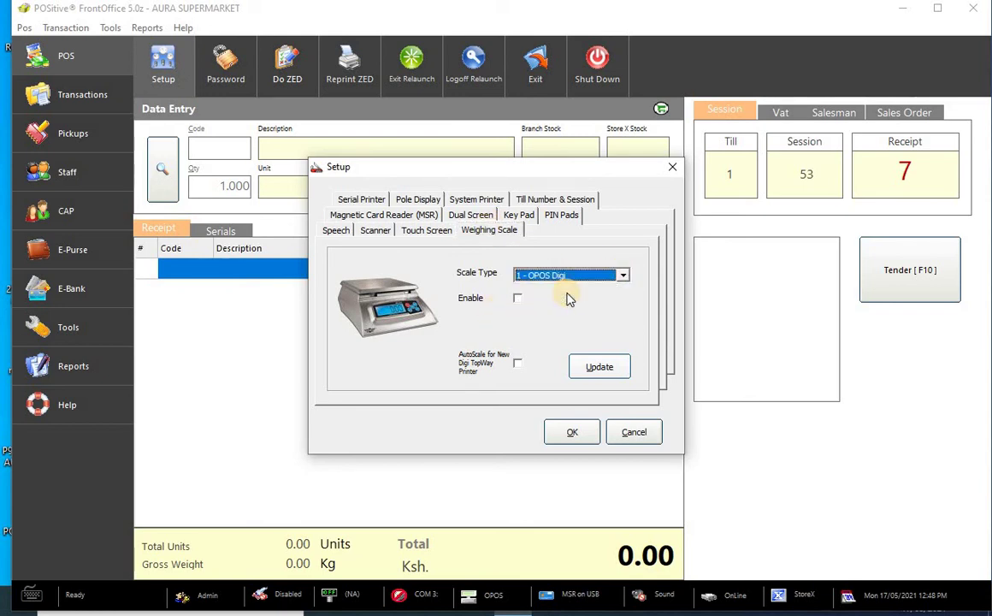
left_click(518, 298)
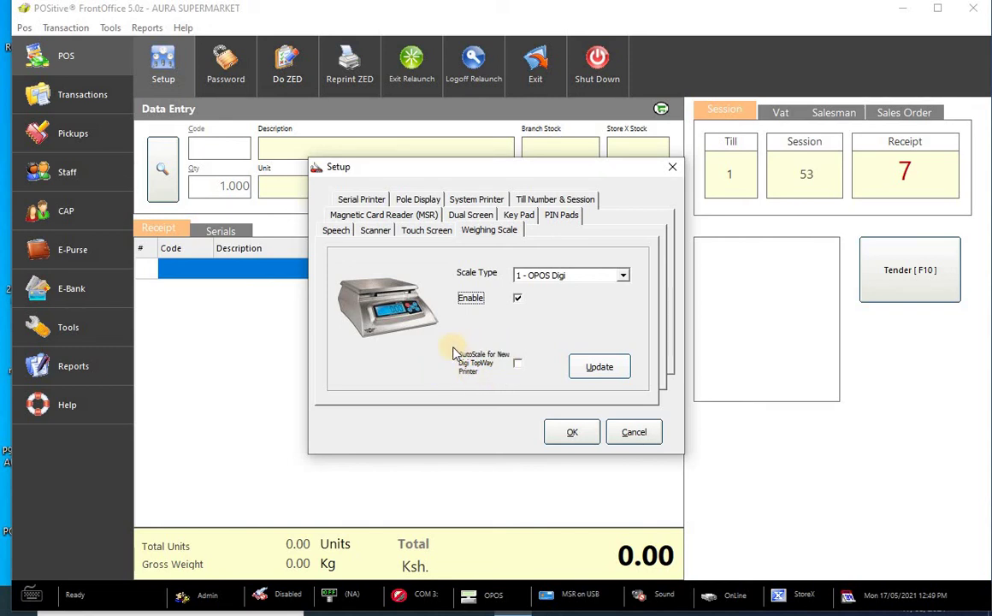
left_click(517, 366)
left_click(518, 364)
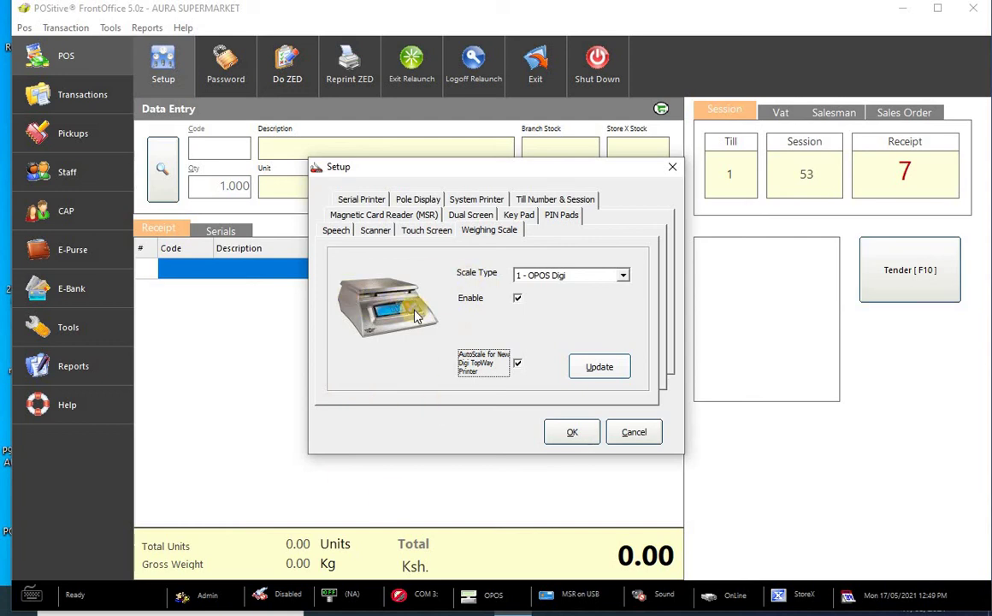
- Change the weighing scale type to 0 - Serial, turn off its Enable option, and close Setup
left_click(624, 275)
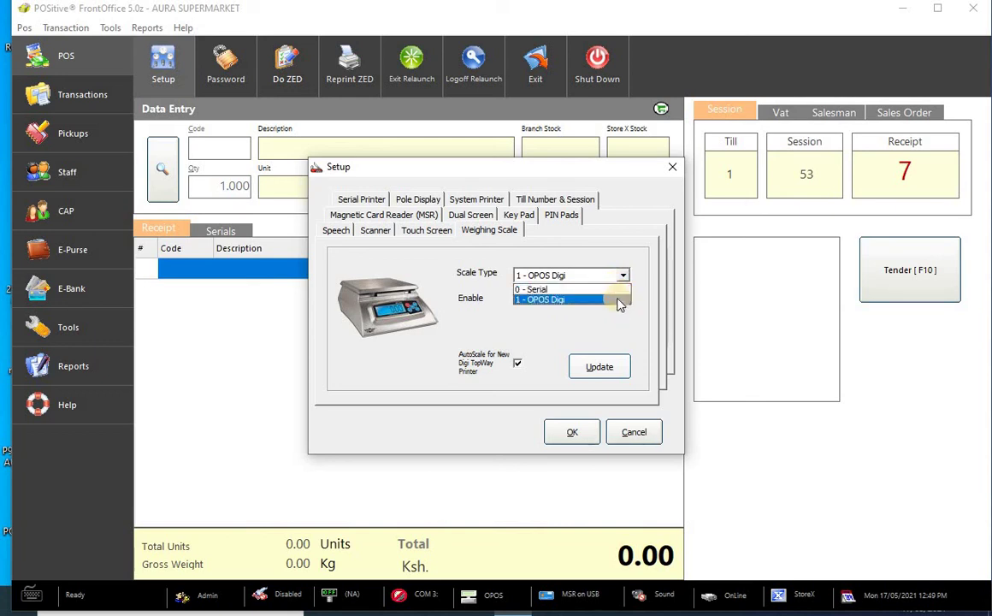
left_click(619, 299)
left_click(625, 274)
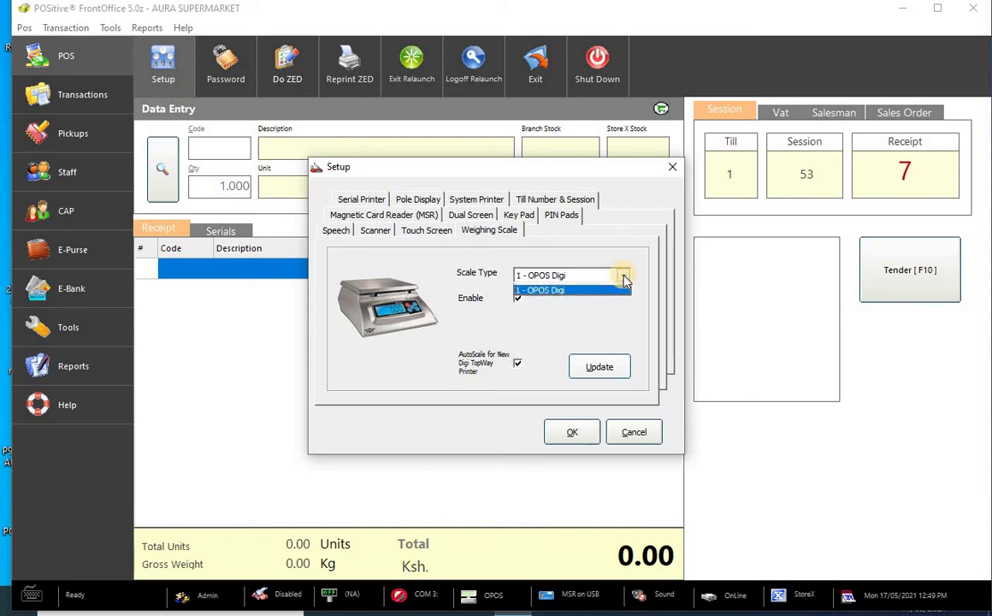
left_click(620, 284)
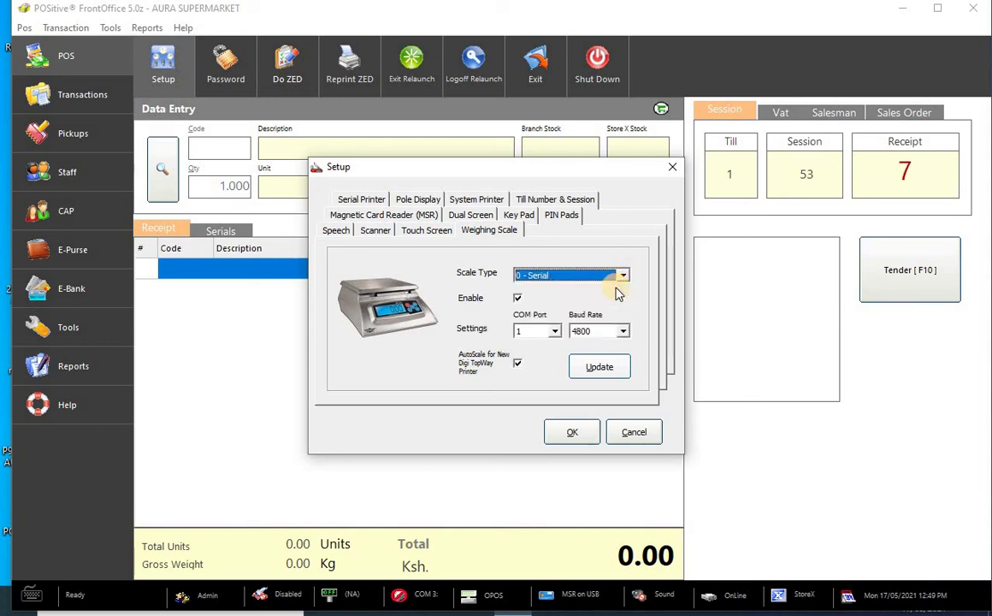
left_click(517, 298)
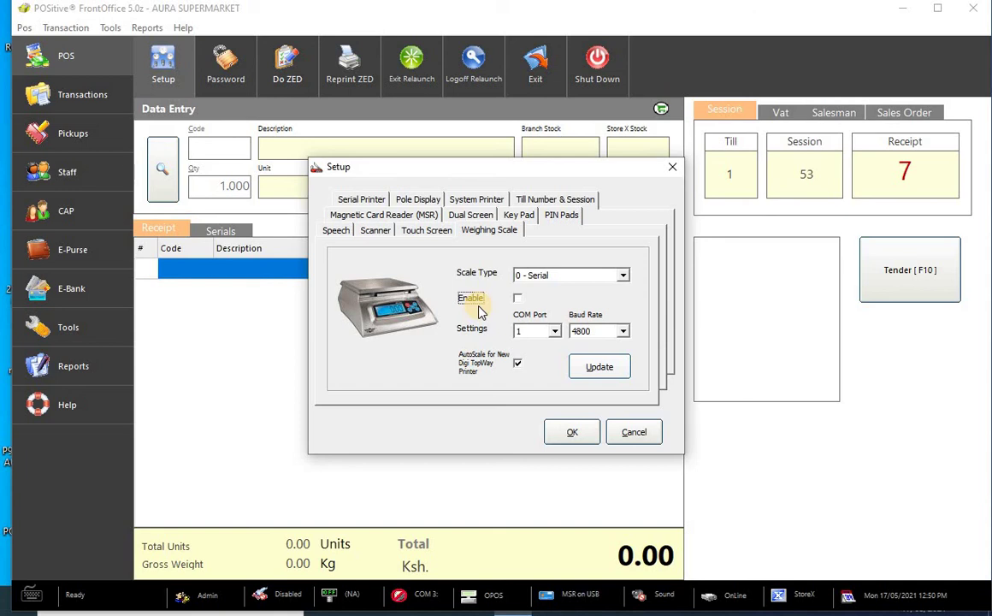
left_click(674, 172)
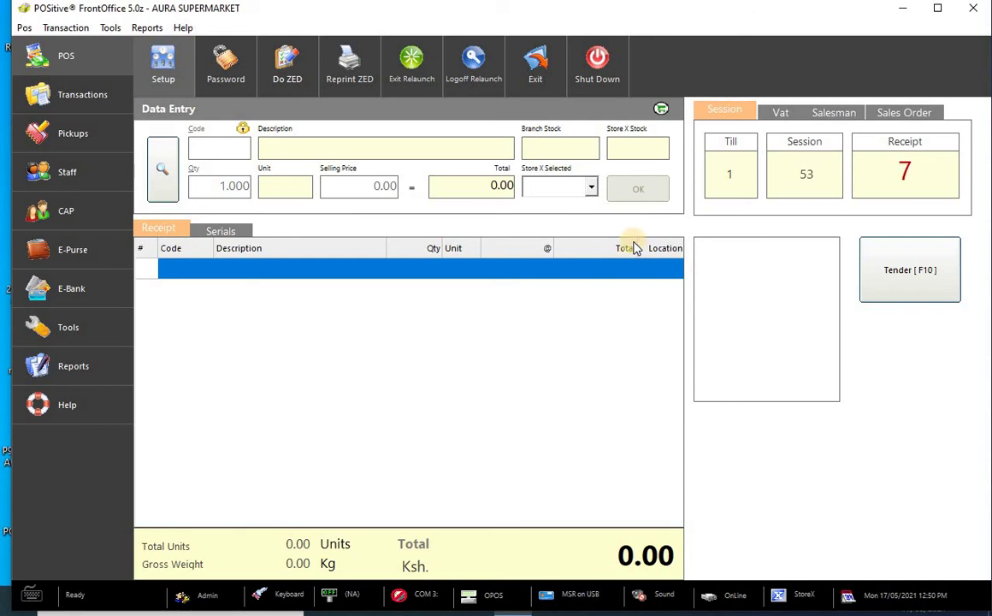
- Log off and relaunch the point-of-sale program, acknowledging the loader's message
left_click(472, 75)
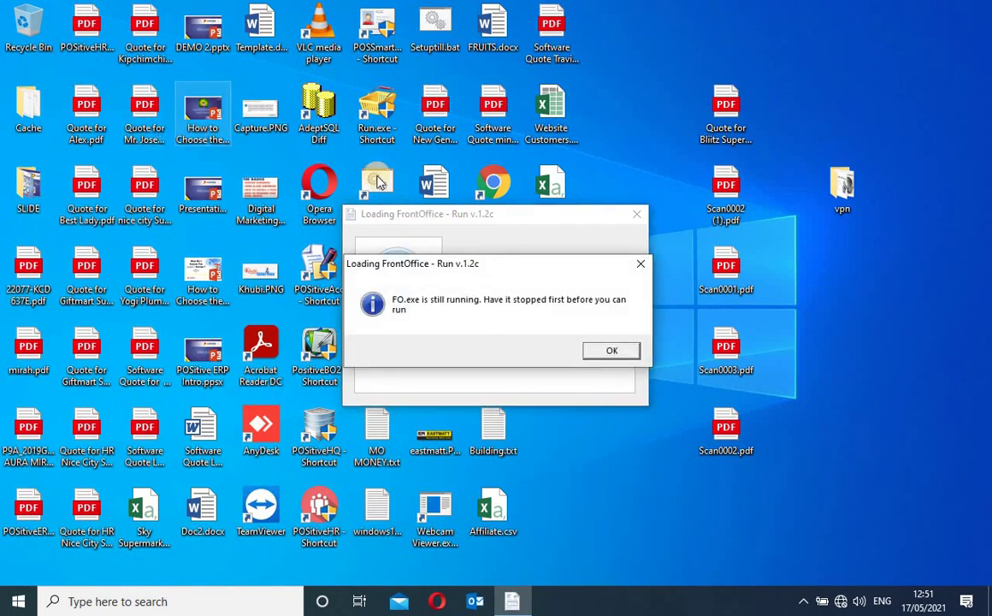
key("Return")
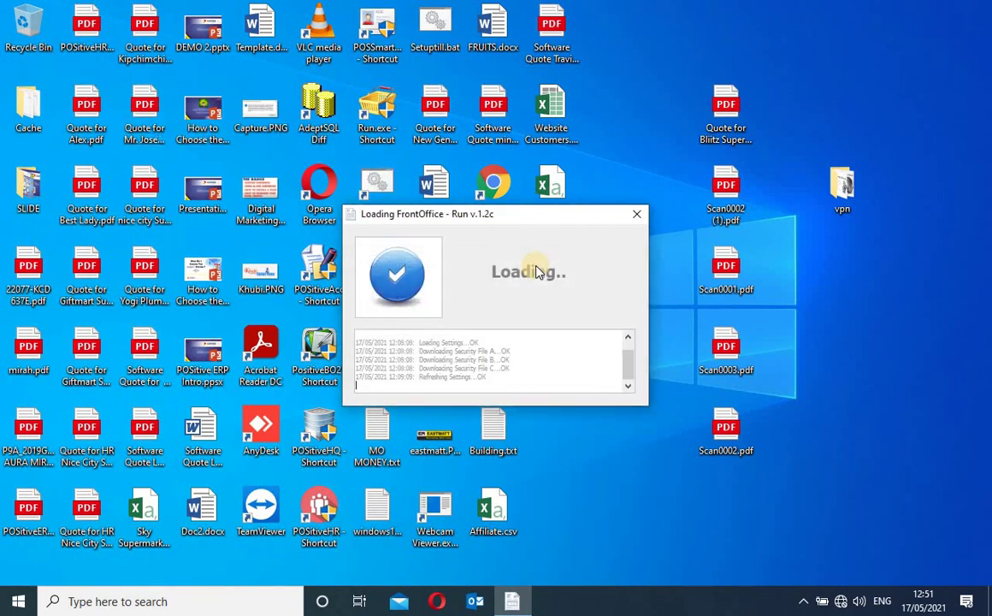